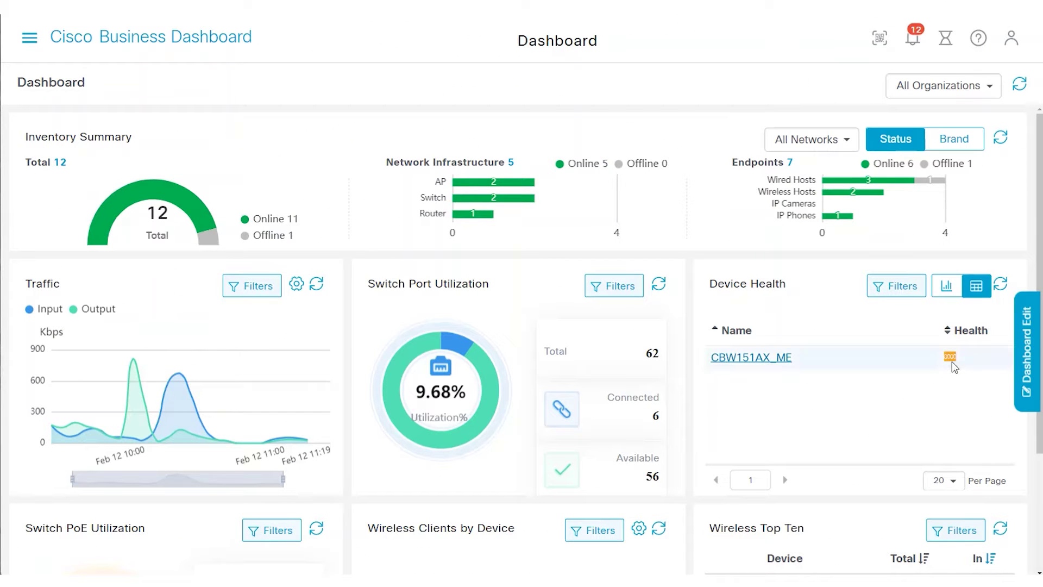
View the Inventory, where CBW150AX-B shows Disconnected, then bring the main menu back up
left_click(29, 46)
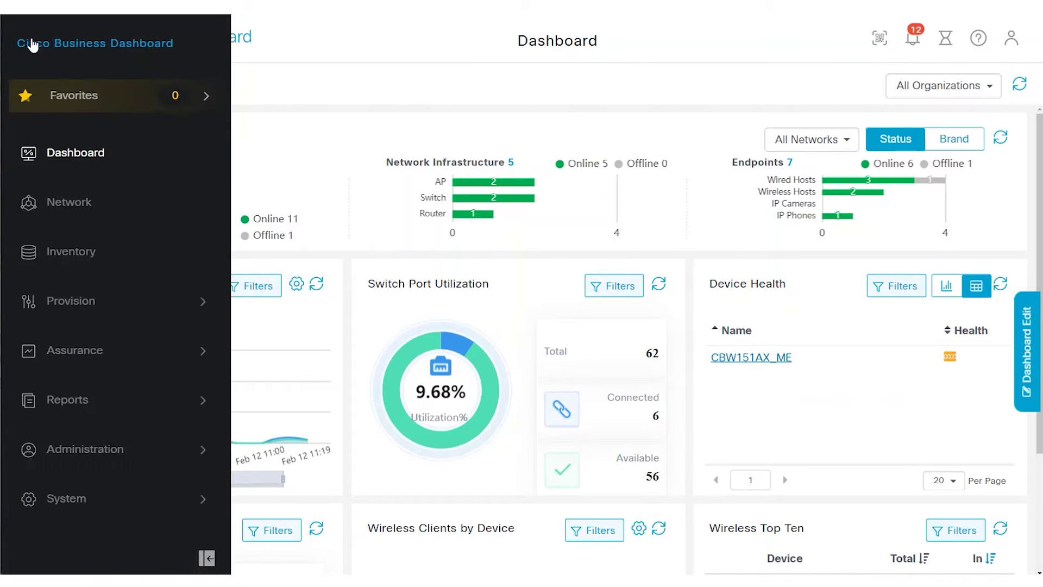
left_click(81, 254)
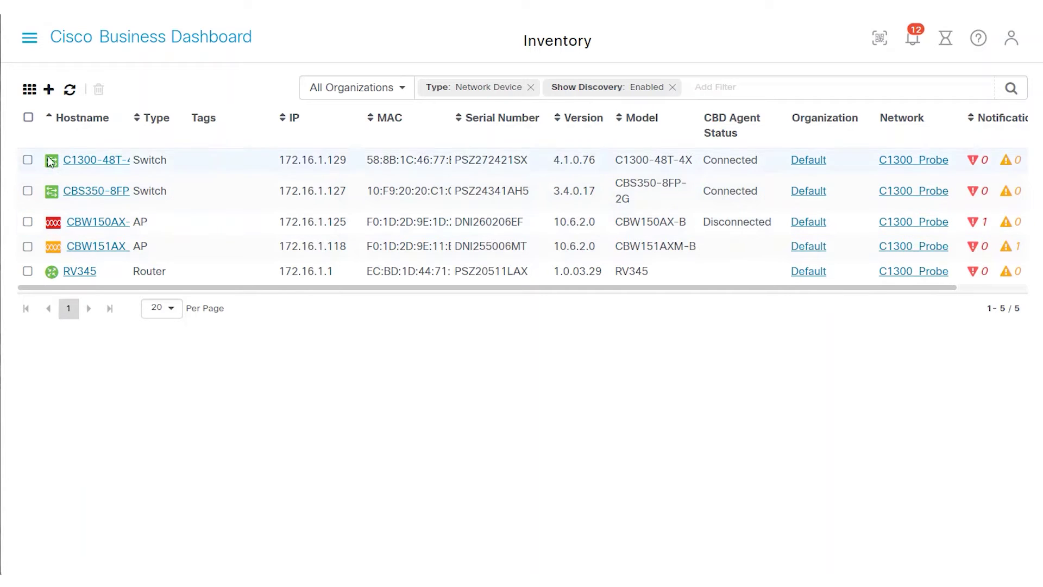
left_click(29, 39)
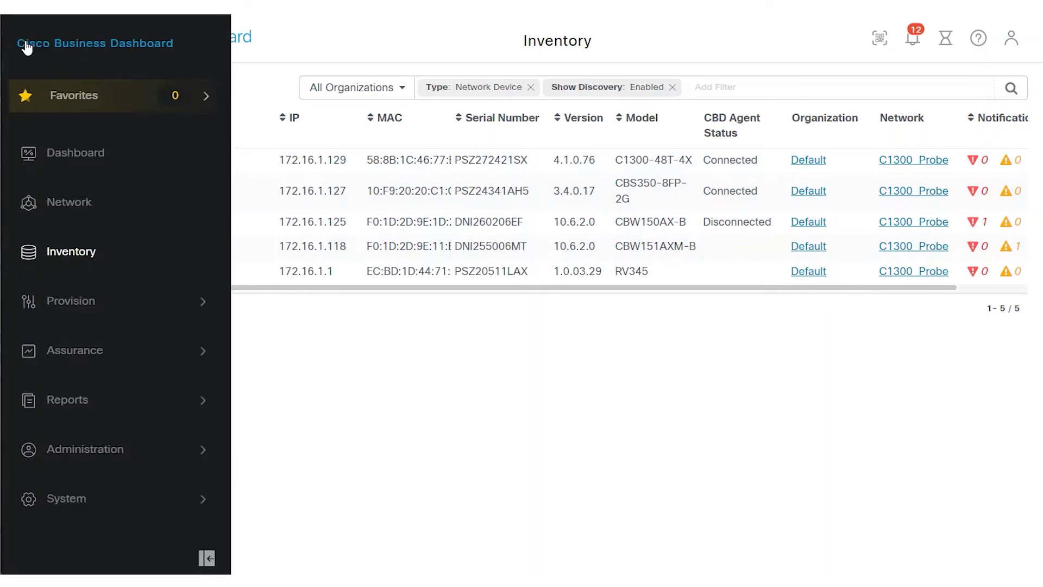
Open the C1300_Probe network from the Network list to view its topology
left_click(85, 201)
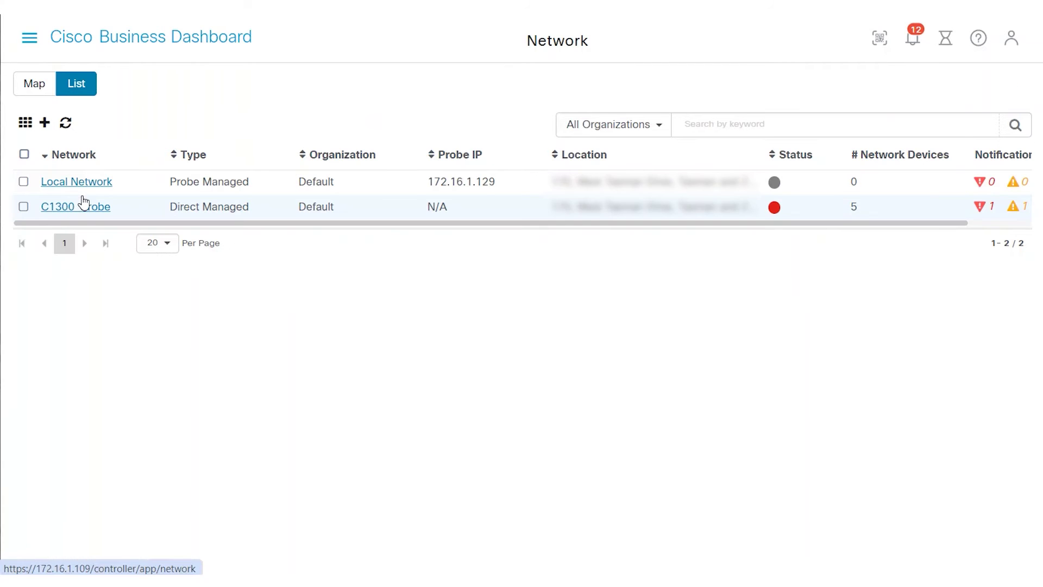
left_click(92, 214)
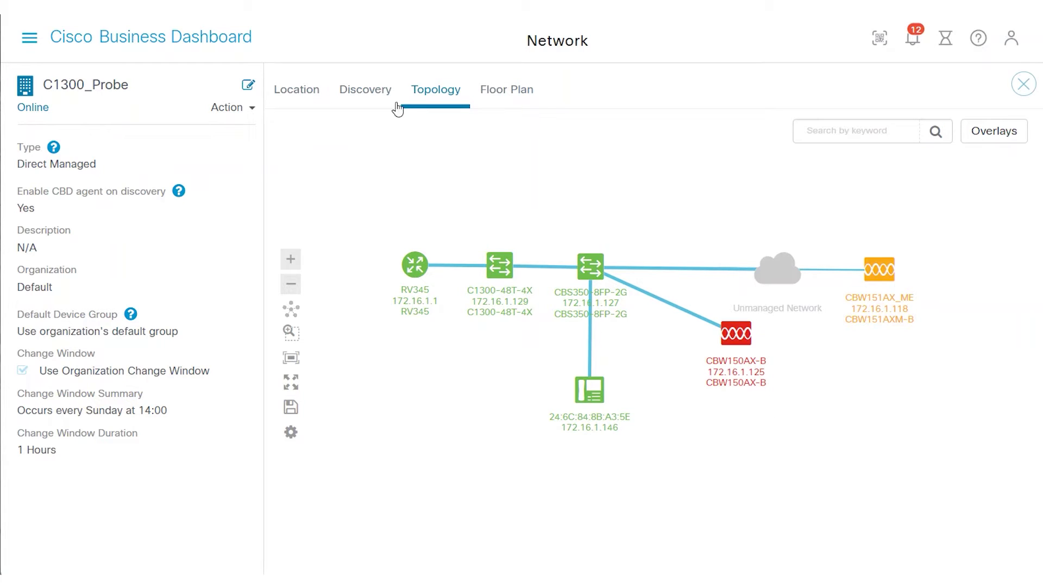
Switch to the CBW150AX web UI's Advanced > CBD Settings page
key("ctrl+Tab")
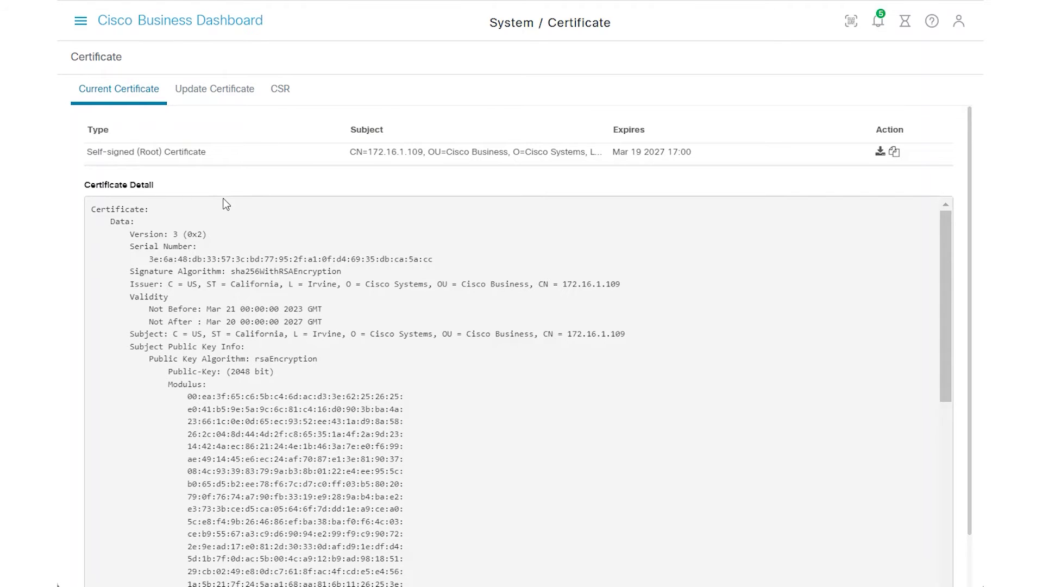
Copy the dashboard's self-signed root certificate for 172.16.1.109 from System > Certificate
left_click(81, 20)
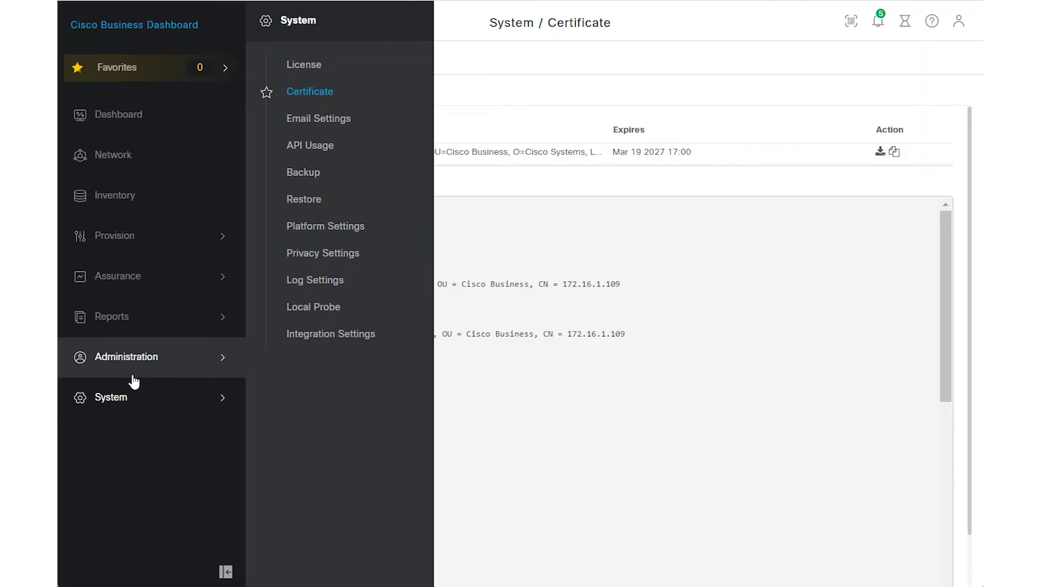
left_click(314, 95)
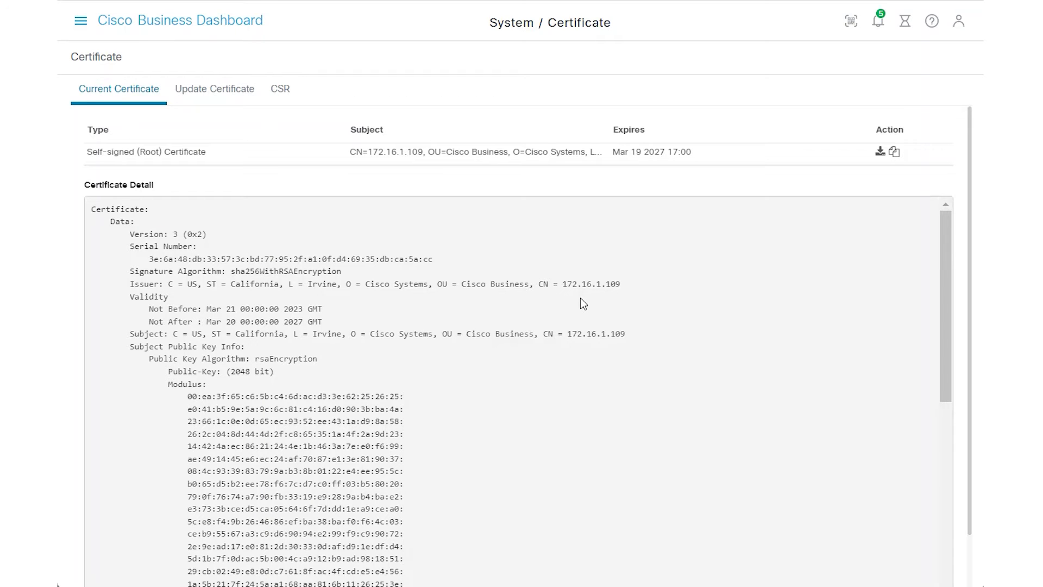
scroll(581, 299, "down", 7)
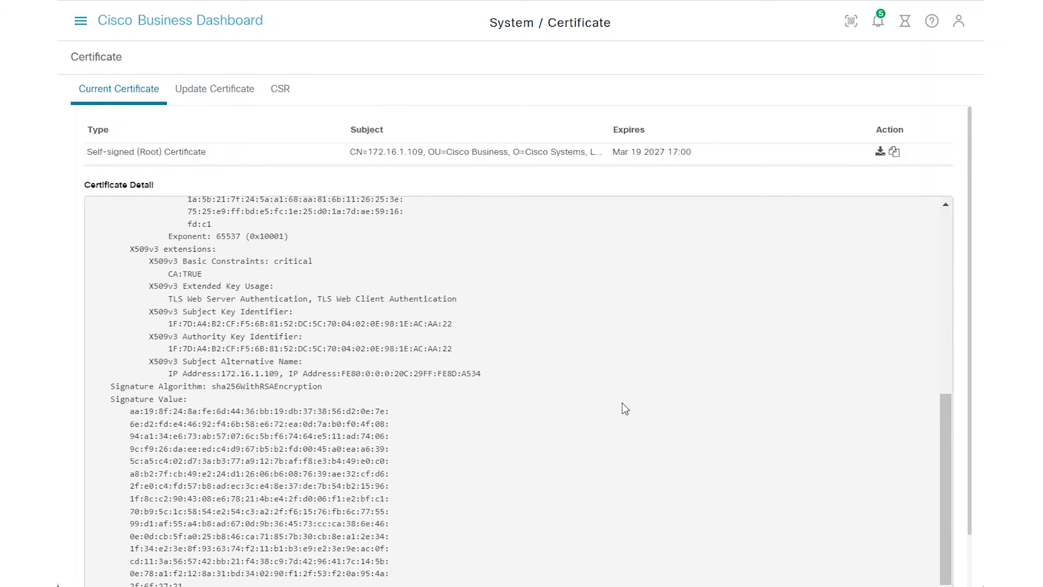
scroll(622, 404, "up", 8)
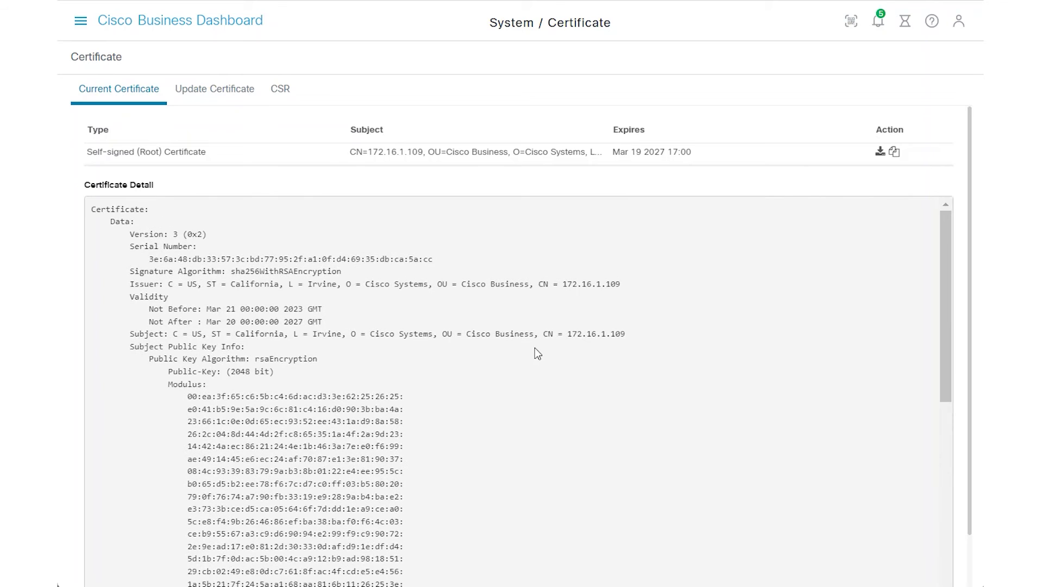
left_click(280, 90)
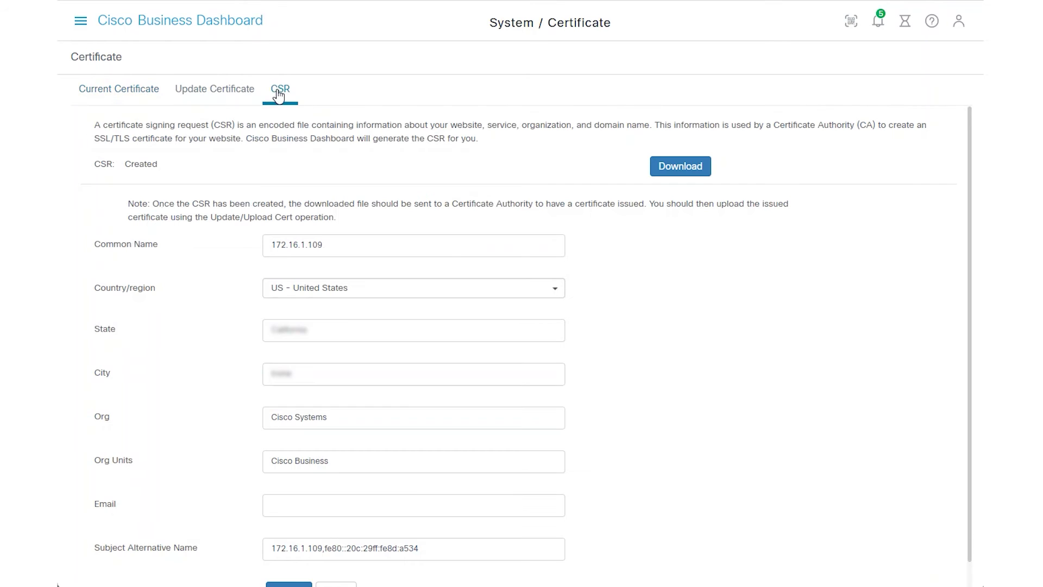
left_click(132, 97)
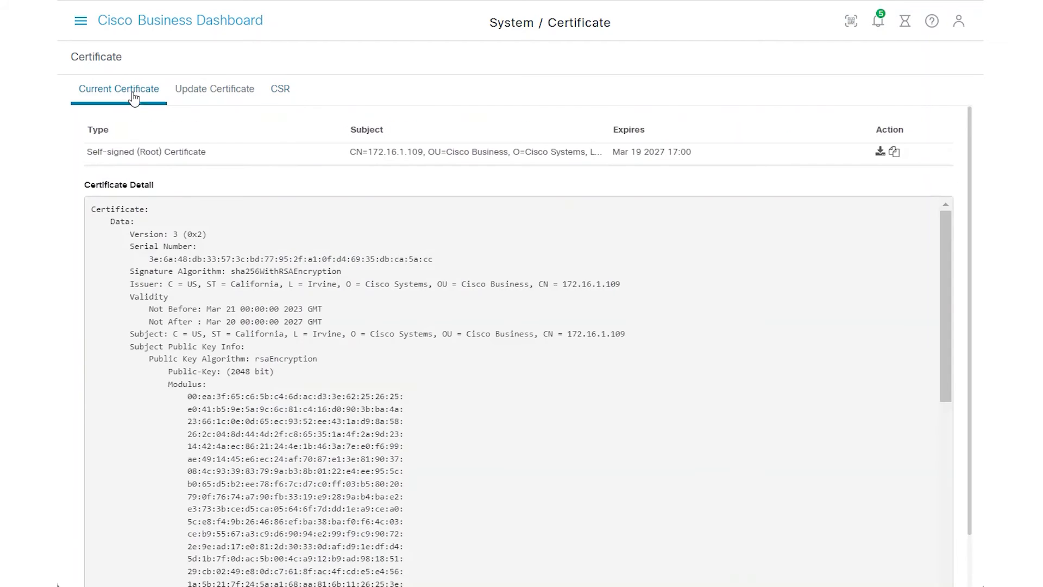
left_click(896, 154)
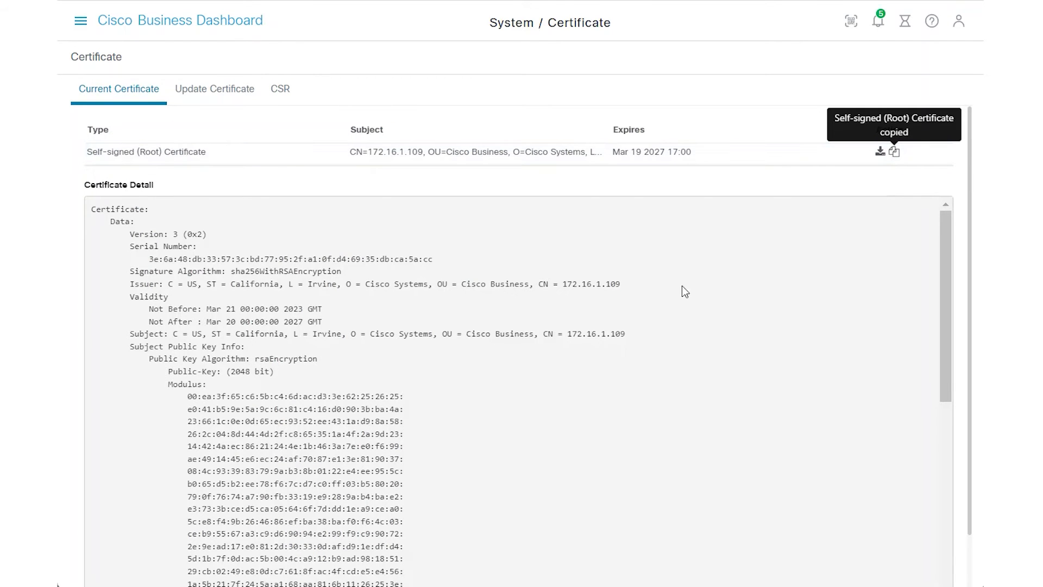
Check the PEM certificate text in system.pem in Notepad, then return to the browser
key("alt+Tab")
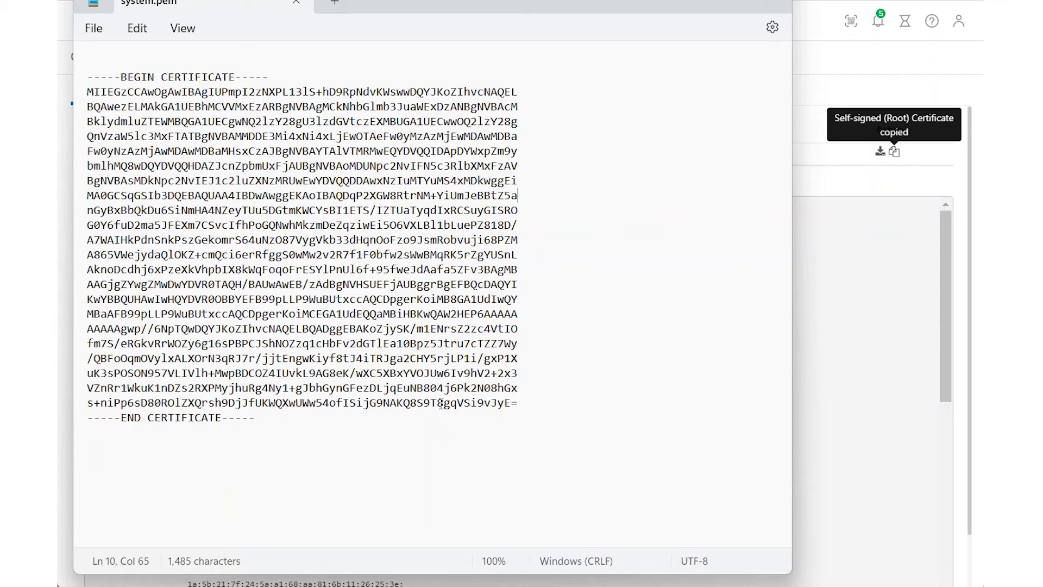
left_click(832, 382)
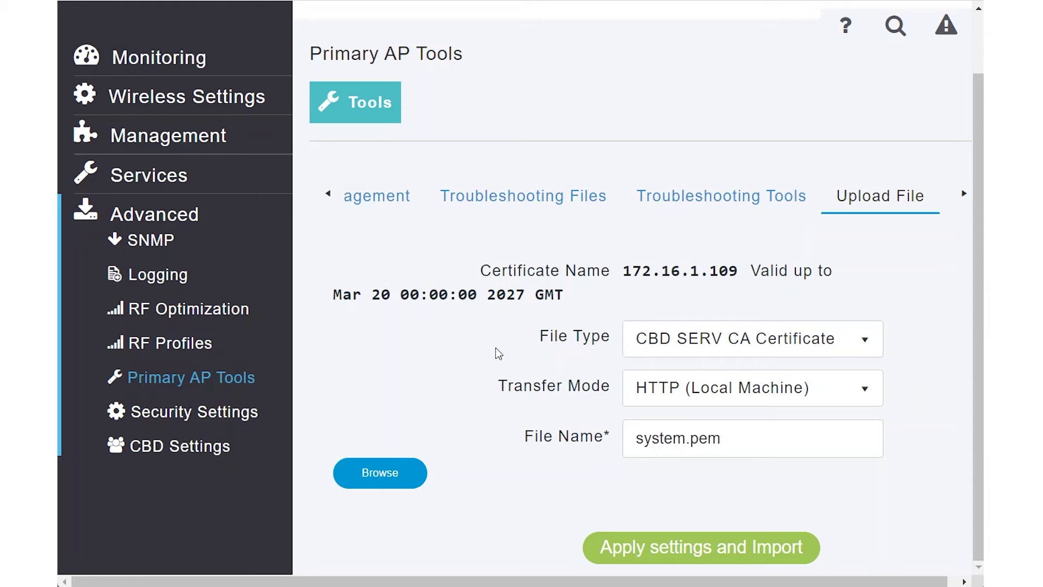
Upload system.pem over HTTP as the CBD SERV CA Certificate and import it
left_click(381, 471)
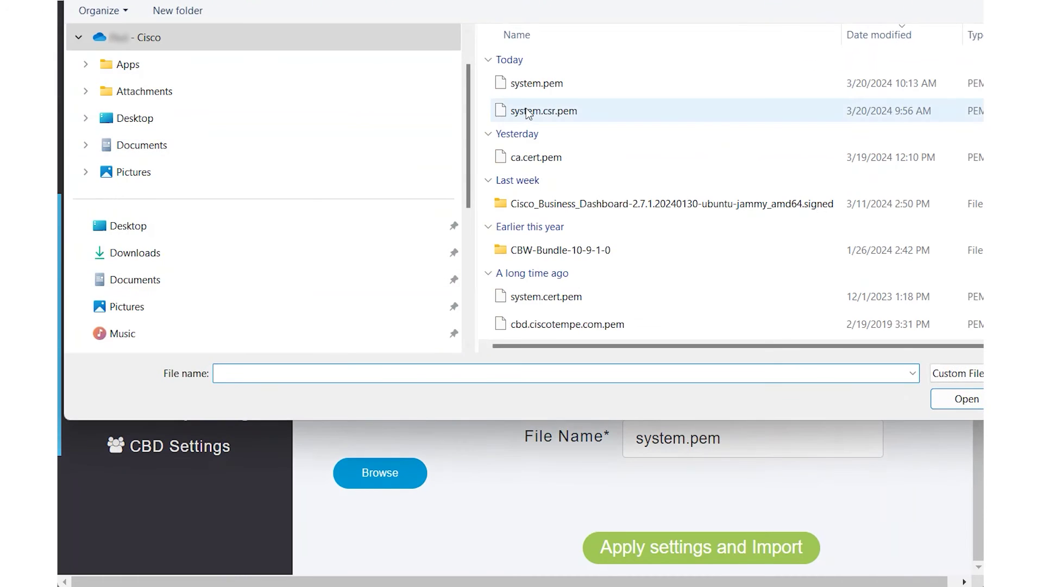
left_click(548, 86)
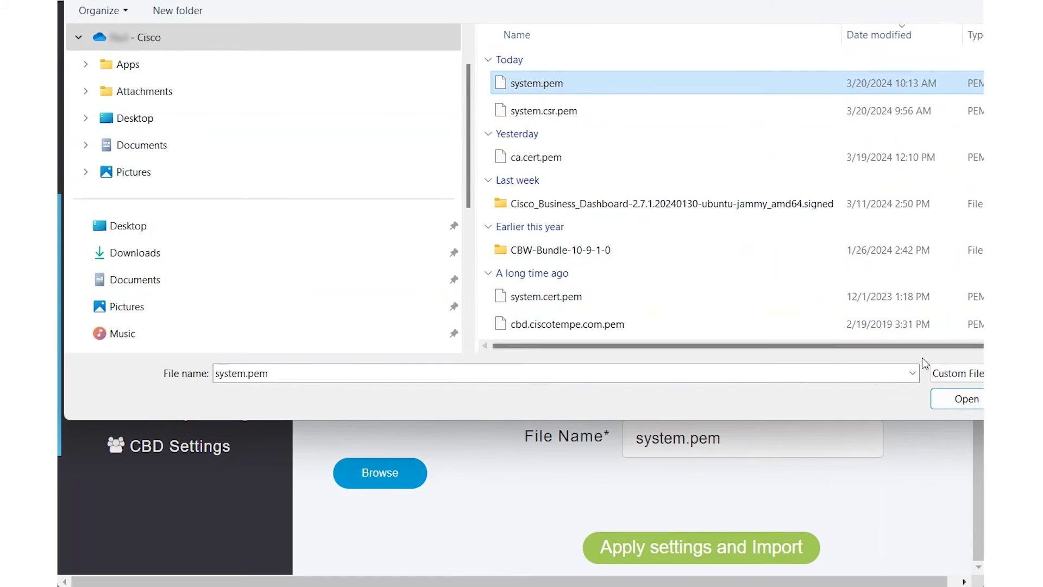
left_click(950, 400)
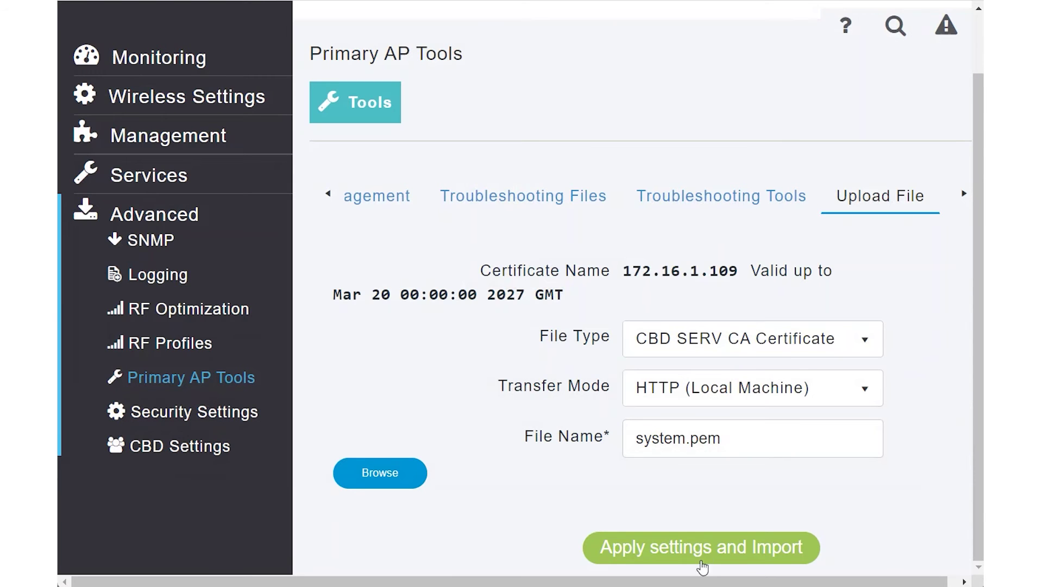
left_click(700, 549)
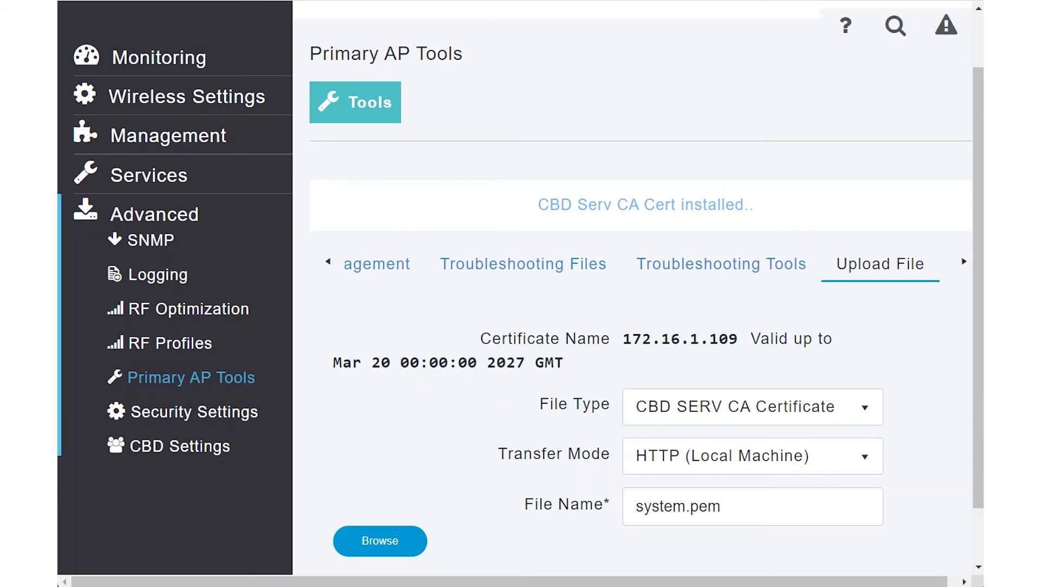
Disable Dashboard Connection in CBD Settings, save, and switch it back on
left_click(178, 450)
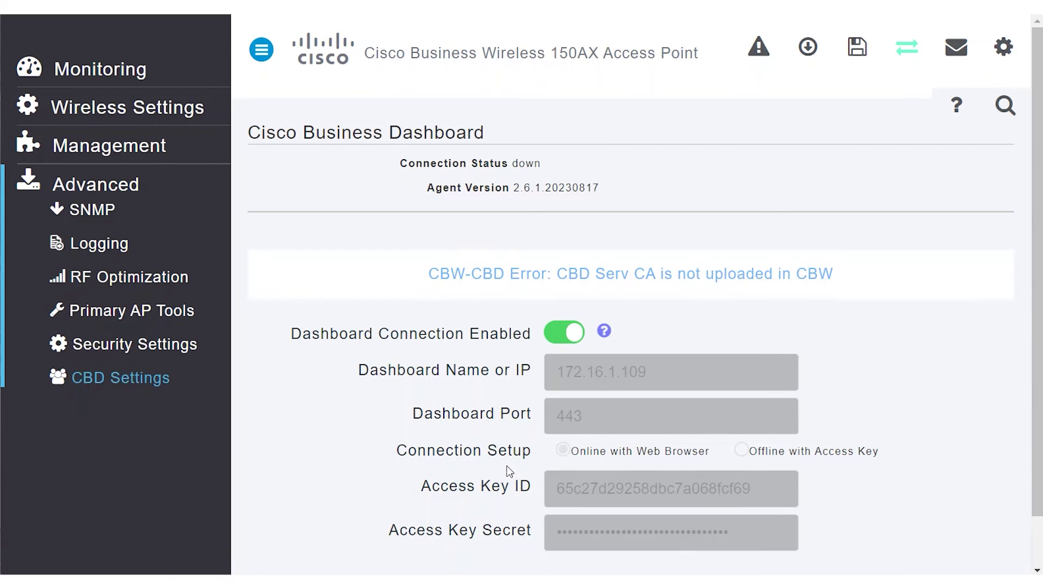
left_click(560, 339)
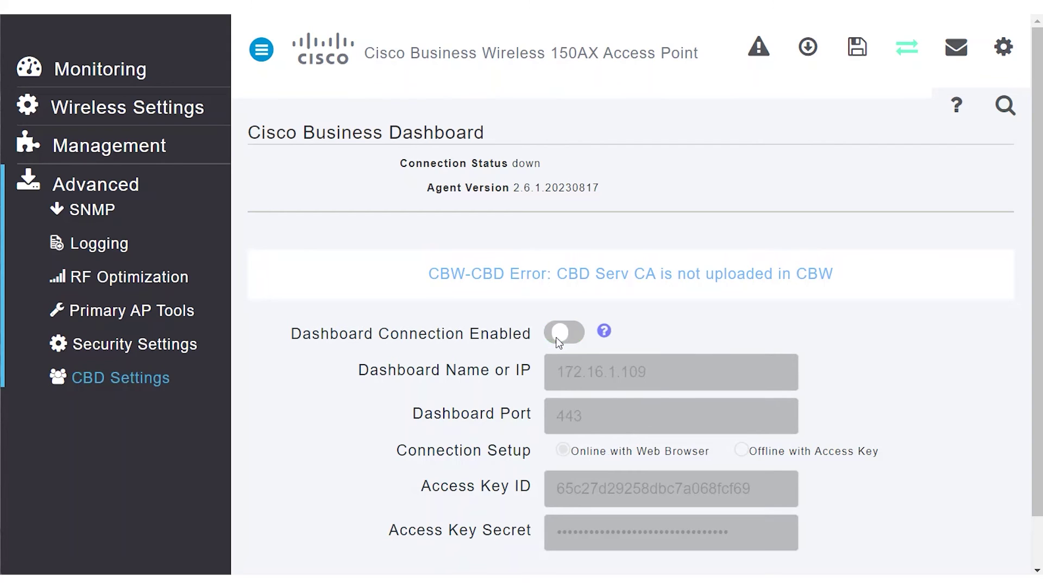
scroll(1037, 272, "down", 1)
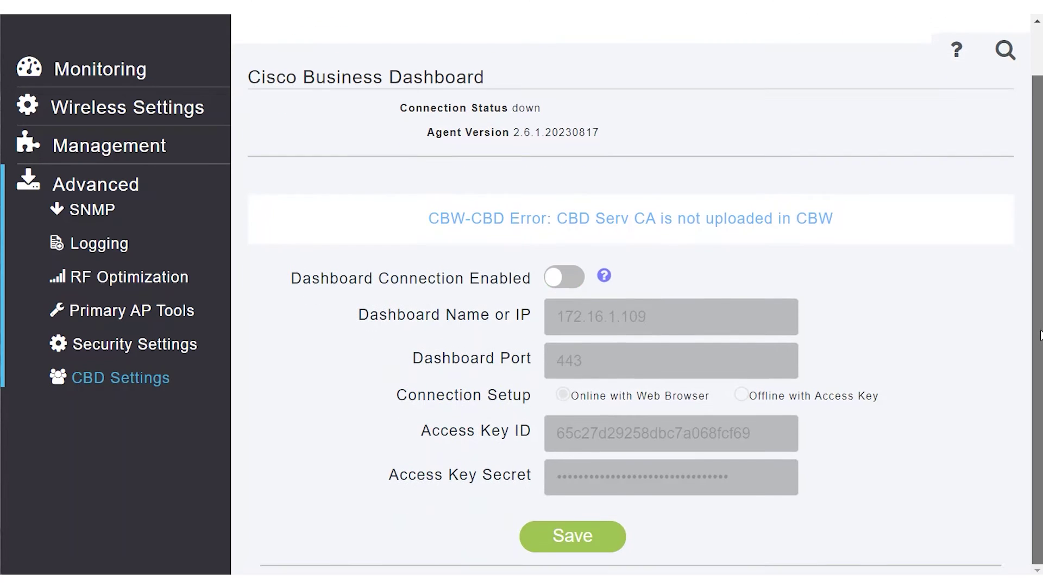
left_click(582, 543)
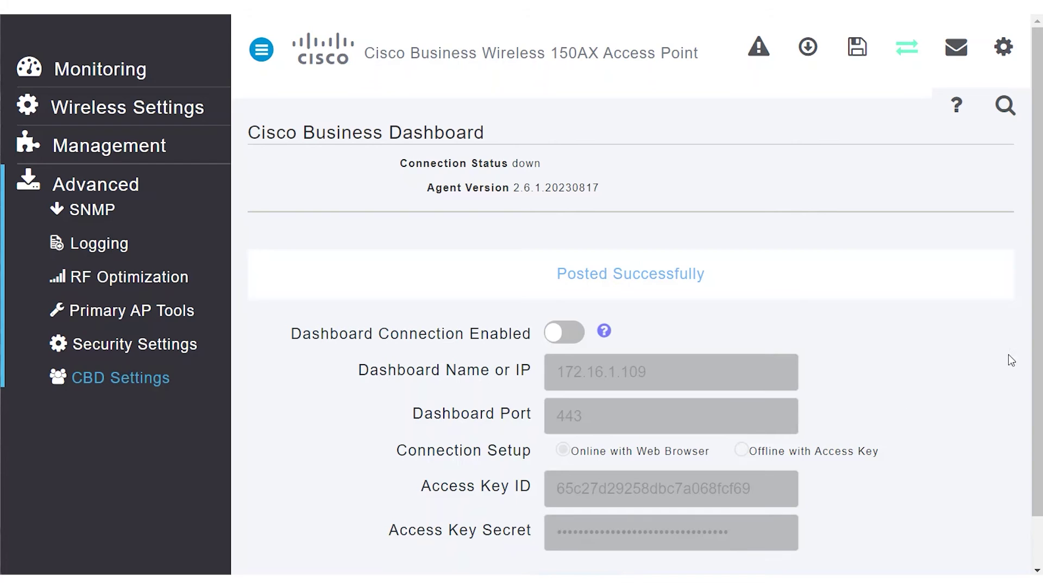
left_click_drag(1037, 318, 1017, 375)
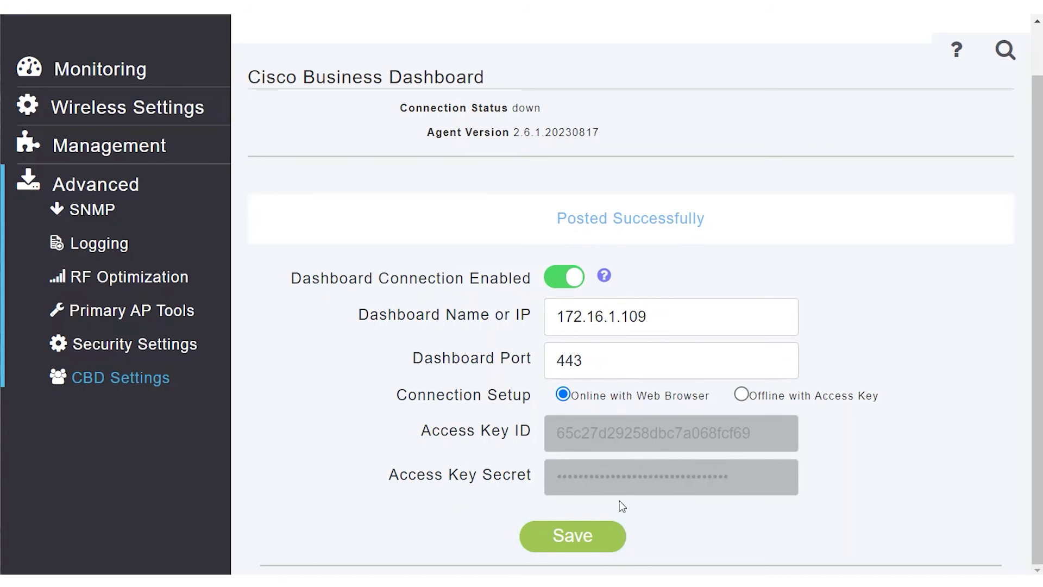
Save the re-enabled CBD settings pointing to 172.16.1.109 on port 443
left_click(598, 535)
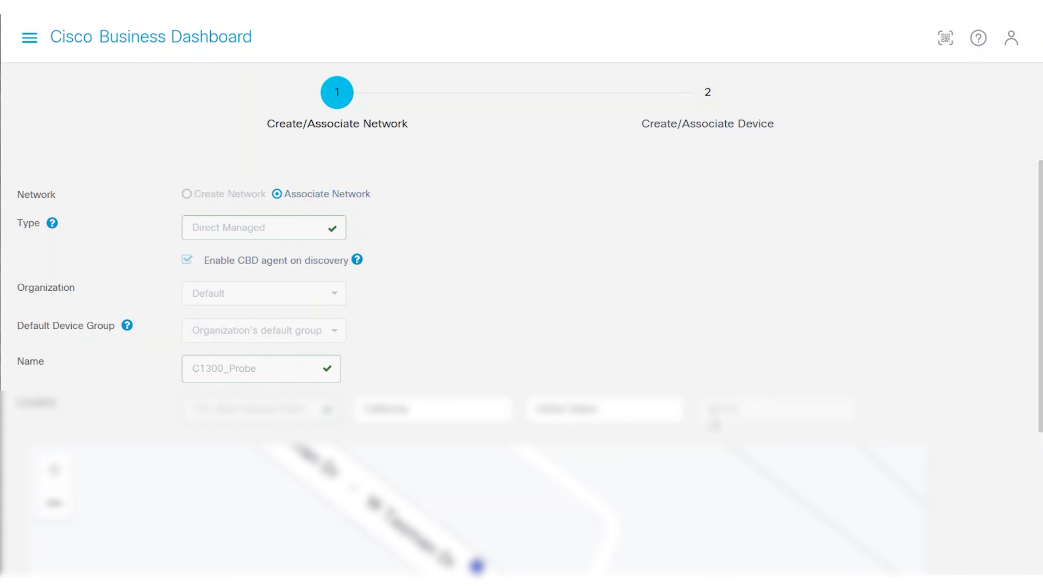
Associate CBW150AX-B with the direct-managed C1300_Probe network and finish the wizard
left_click_drag(1039, 326, 1015, 522)
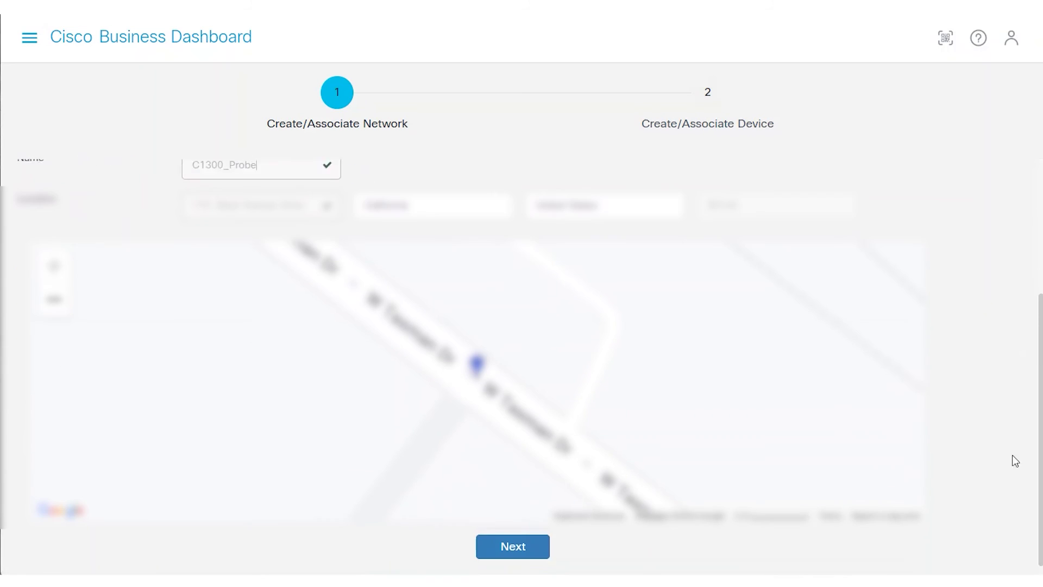
left_click(519, 538)
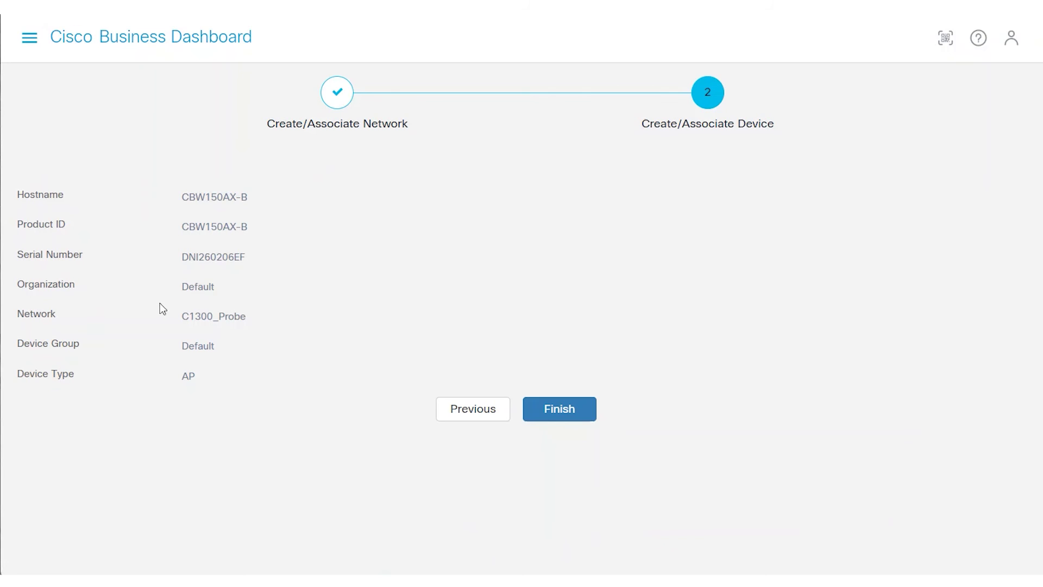
left_click(565, 410)
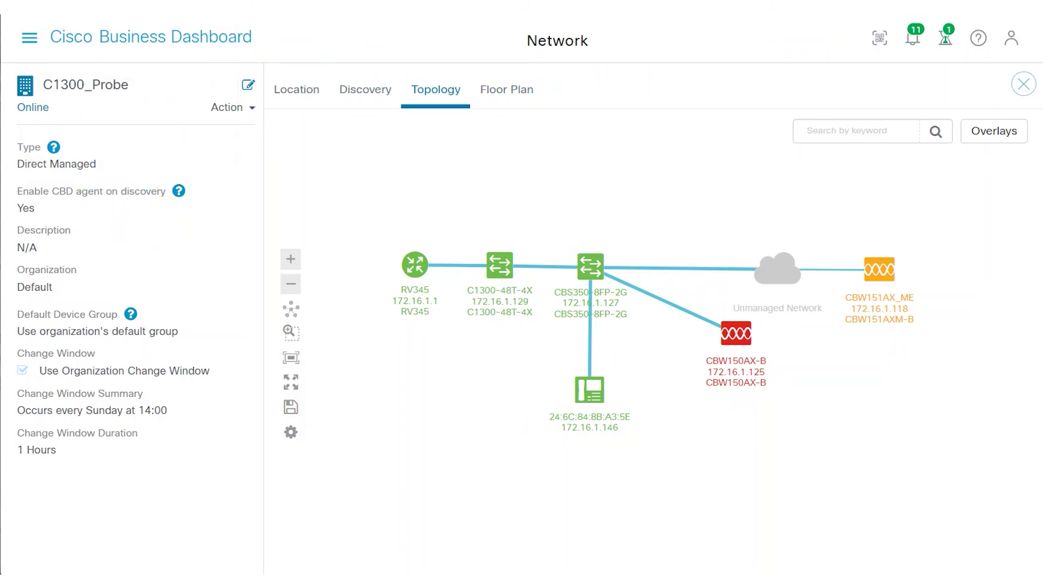
Open Inventory to confirm CBW150AX-B's CBD Agent Status reads Connected
left_click(31, 41)
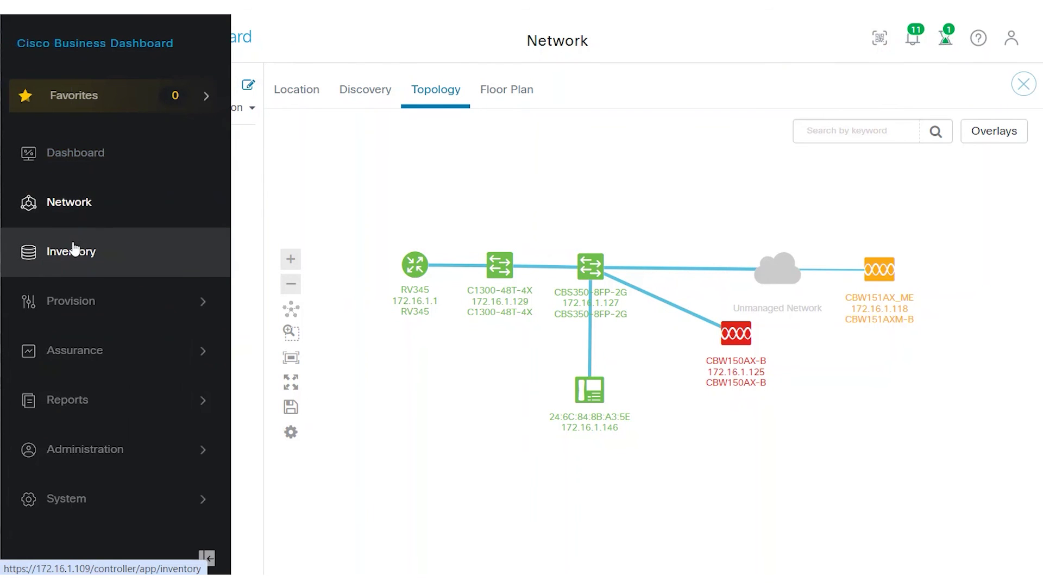
left_click(75, 248)
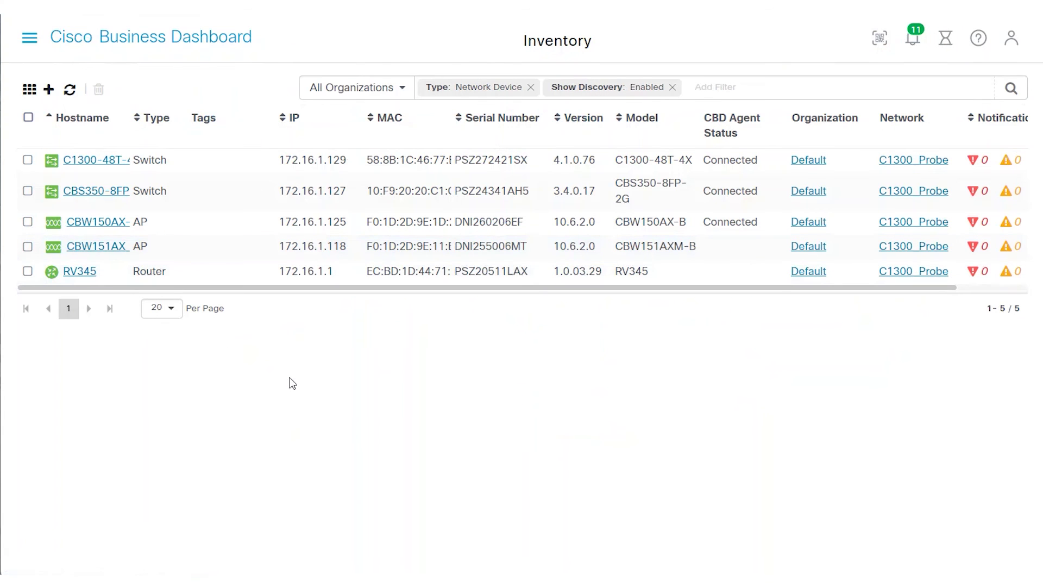